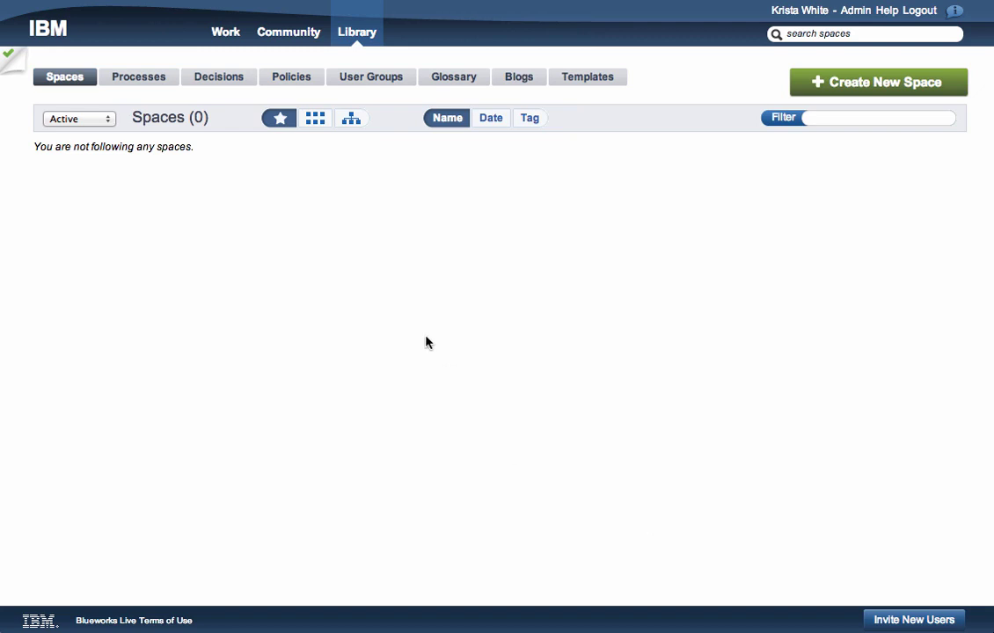
# - Go to the Work page, which lists followed work and processes available to launch
pyautogui.click(234, 37)
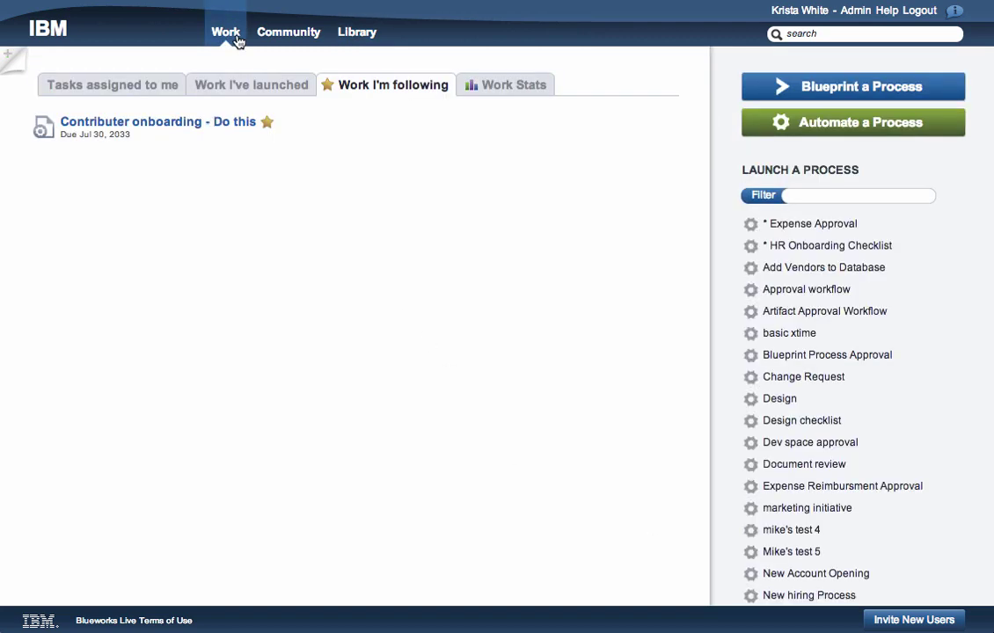
# - Review tasks assigned to me and work I've launched, then show Community activity for followed items only
pyautogui.click(162, 83)
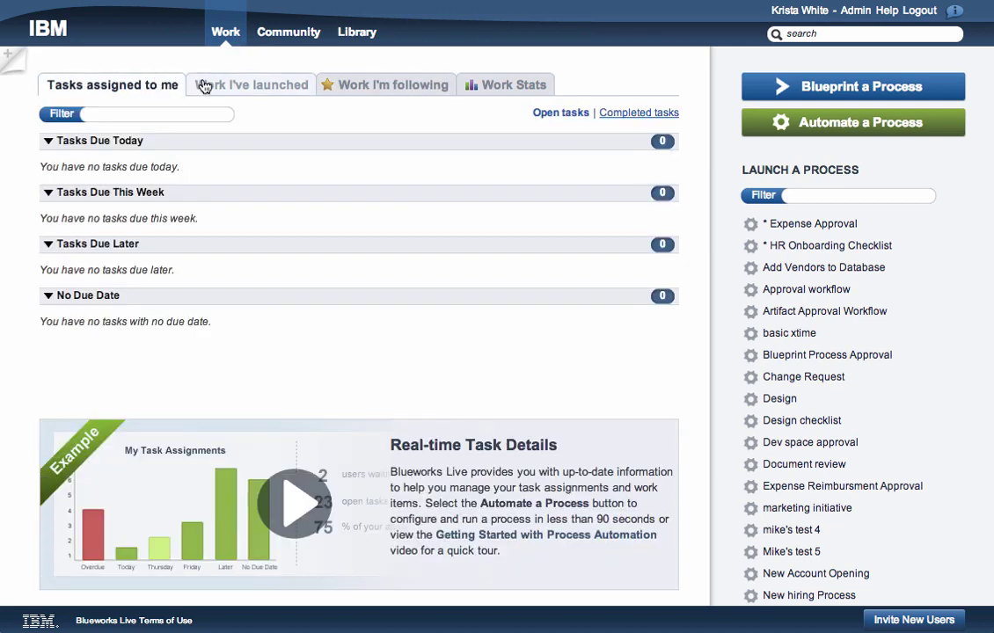
pyautogui.click(204, 85)
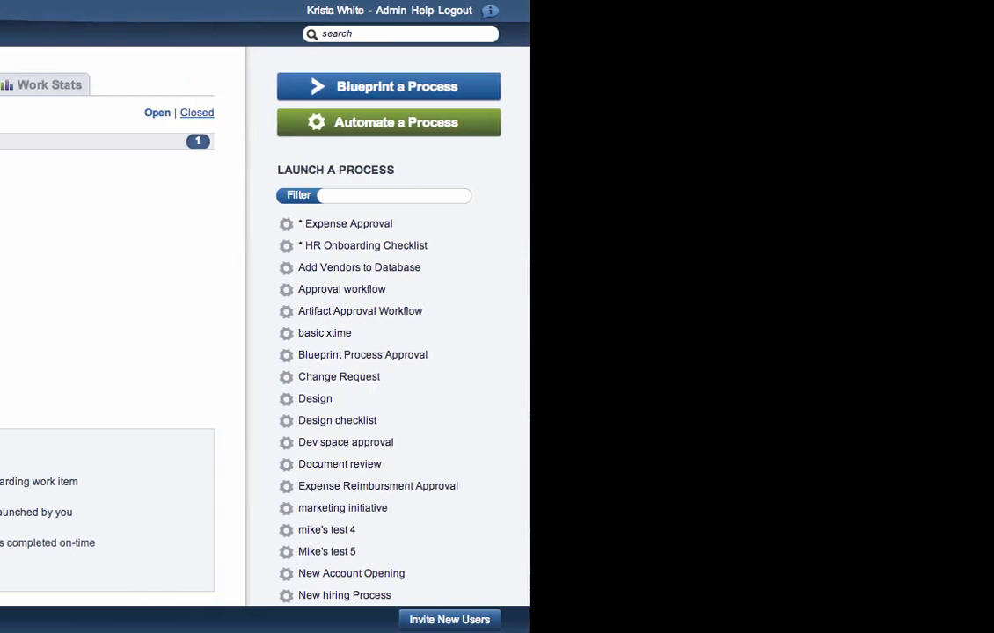
pyautogui.click(273, 23)
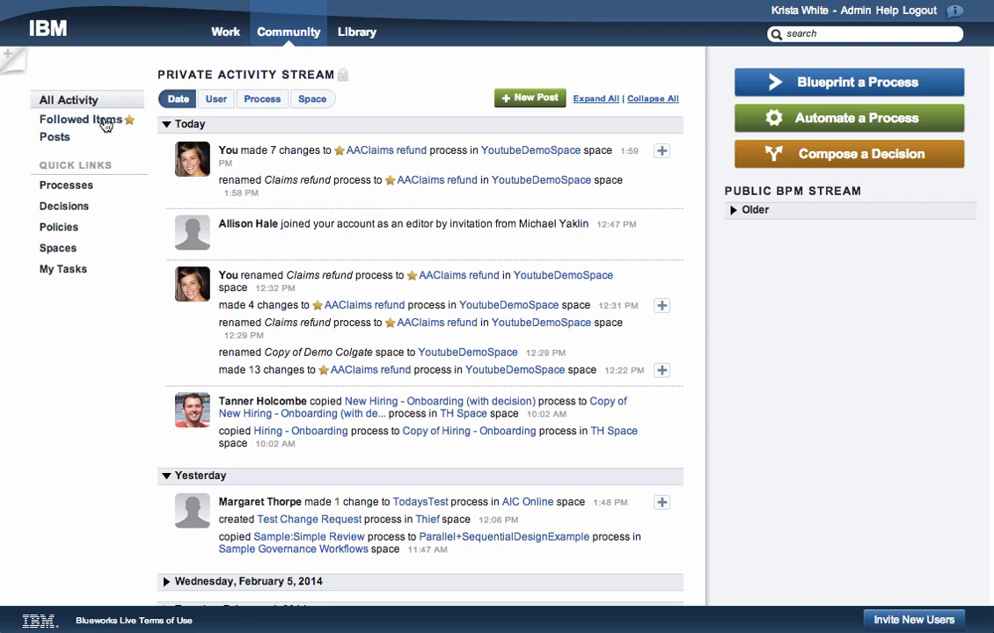
pyautogui.click(103, 123)
# - Switch to the Library's Spaces list, filtered to followed spaces, showing 0 followed
pyautogui.click(360, 26)
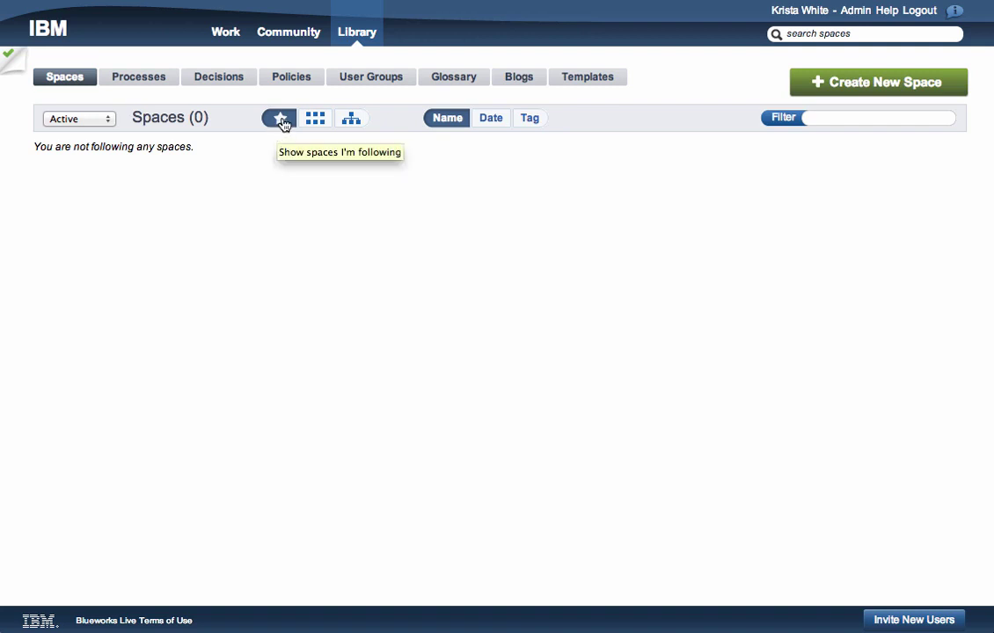
# - List all 120 spaces and follow the Bank of the New Economy space
pyautogui.click(314, 121)
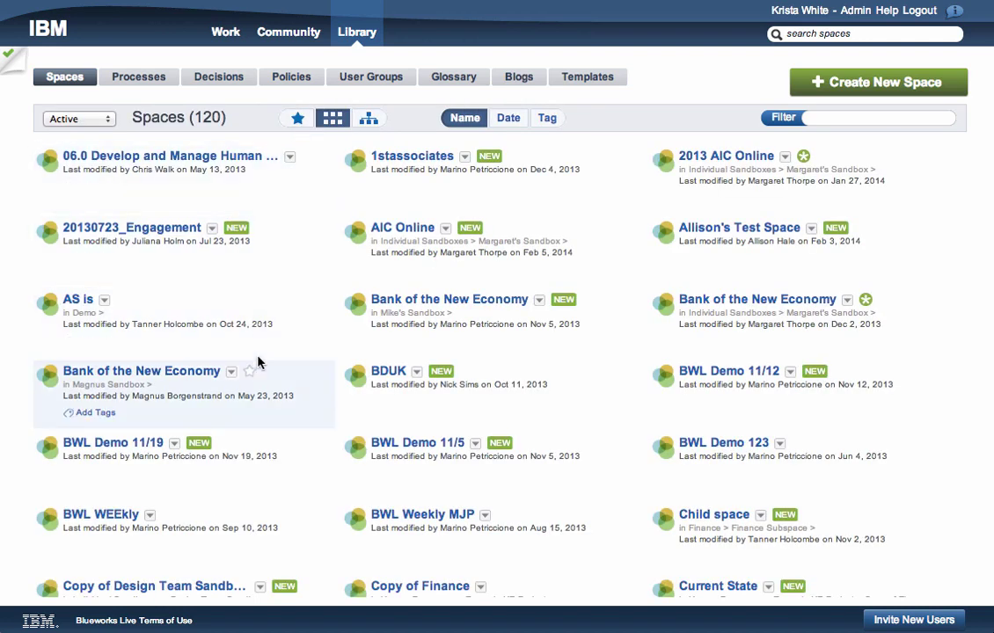
pyautogui.click(250, 373)
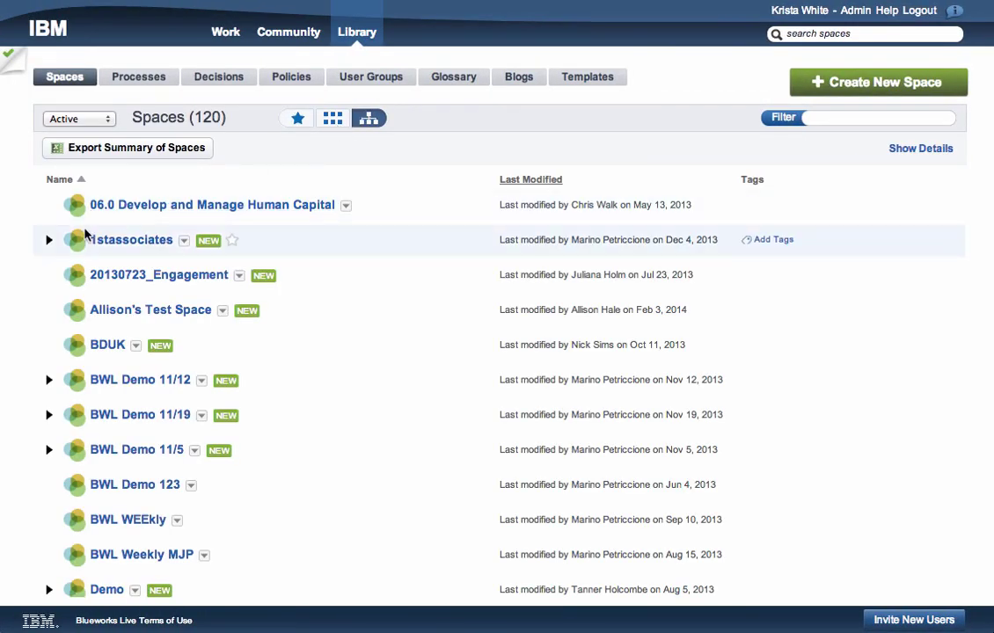
# - Expand BWL Demo 11/12, 11/19, 11/5 and 1stassociates to show HR child spaces, then list the 12 processes
pyautogui.click(49, 380)
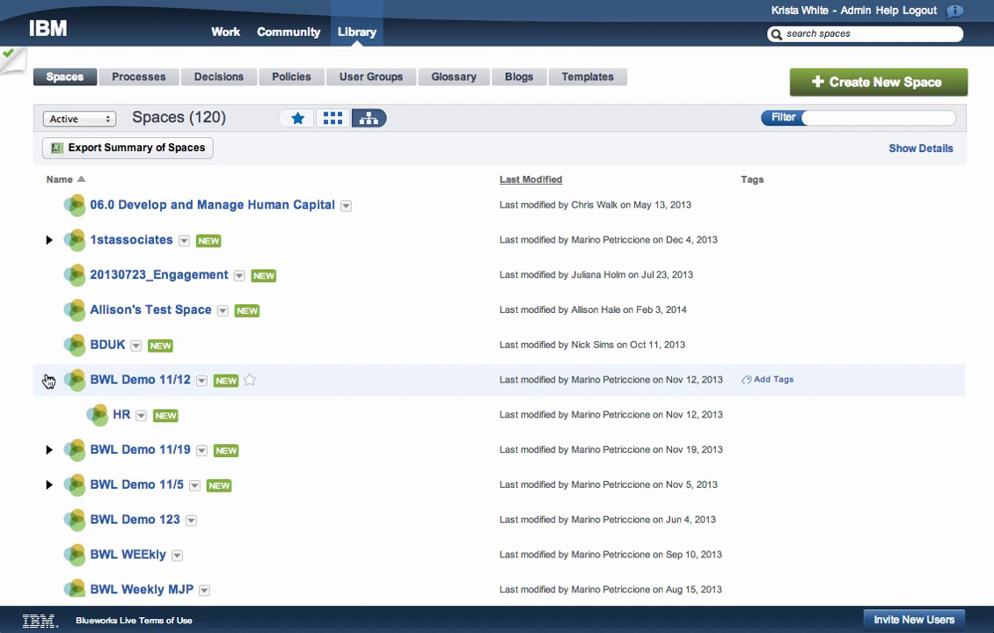
pyautogui.click(48, 452)
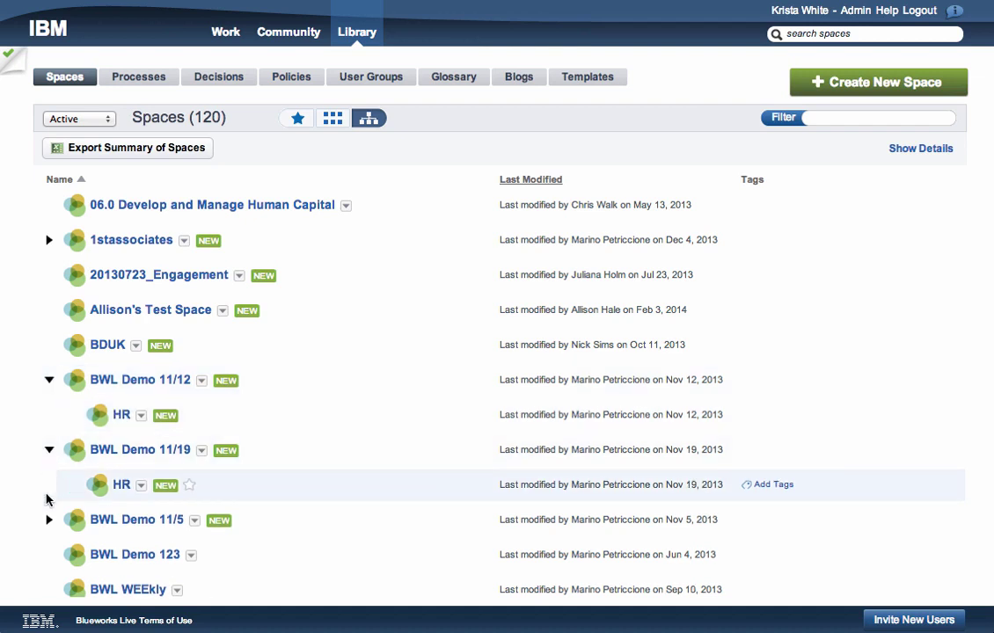
pyautogui.click(48, 521)
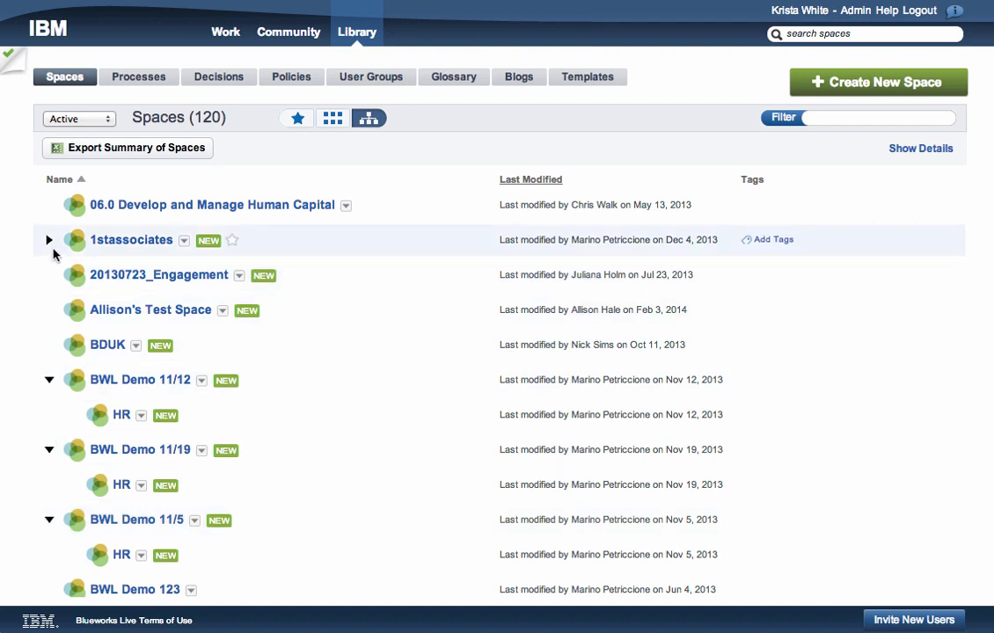
pyautogui.click(48, 241)
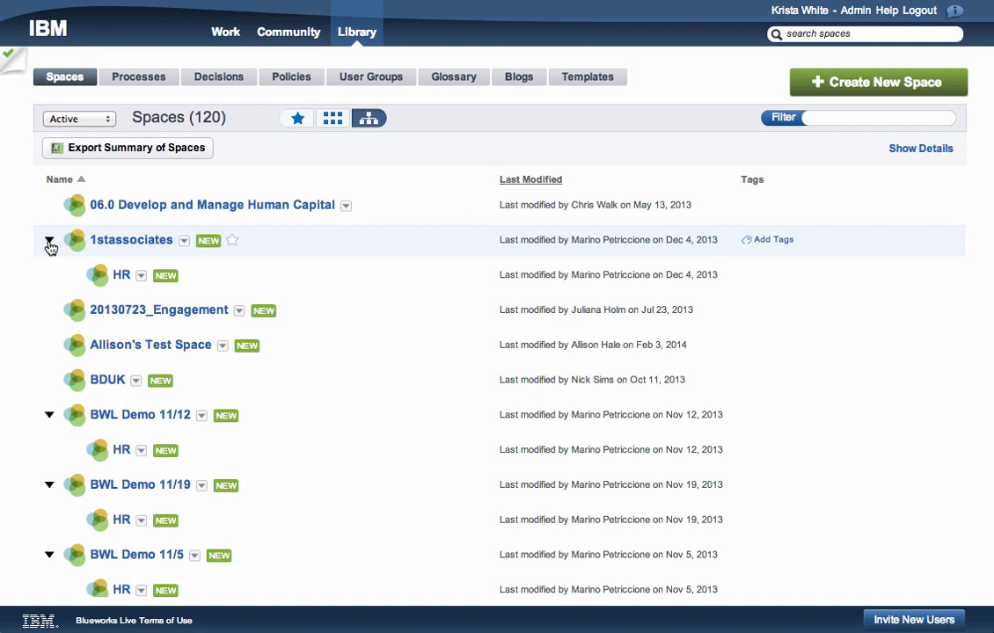
pyautogui.click(156, 83)
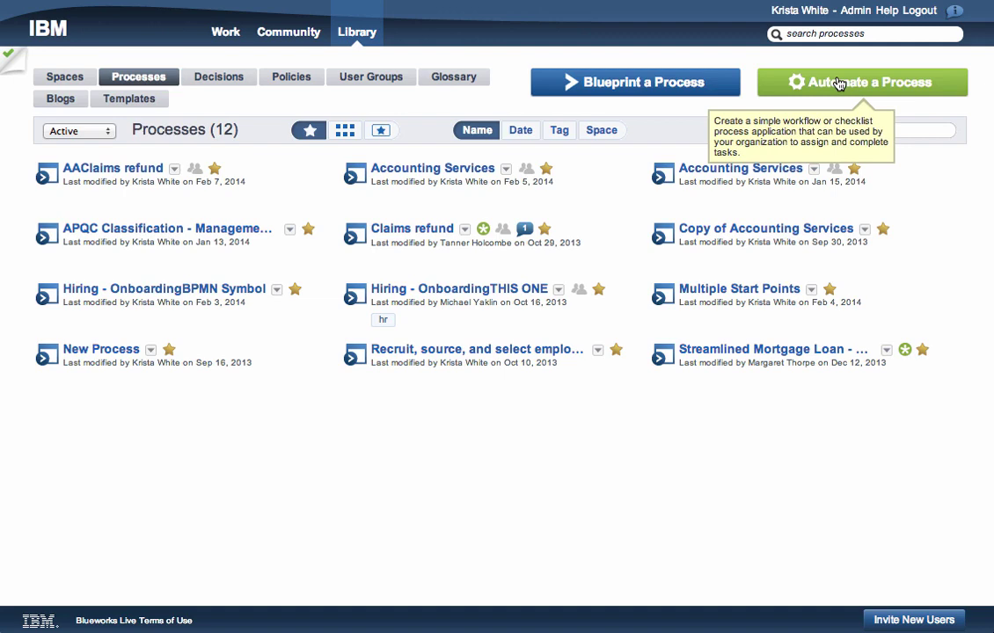
# - View all 417 processes, then followed activities, ending on the 2 followed decisions
pyautogui.click(346, 131)
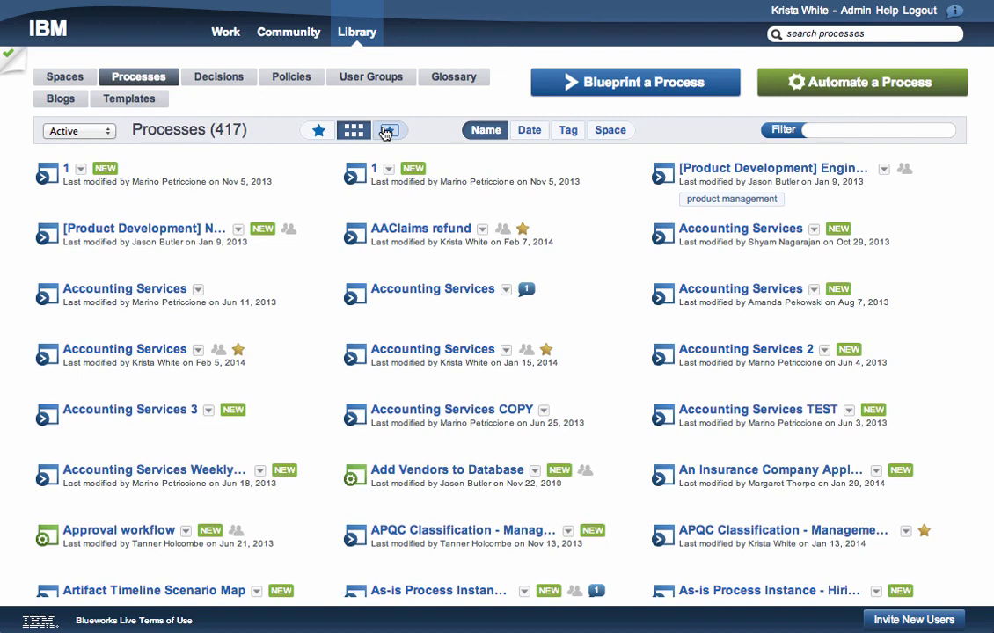
pyautogui.click(387, 131)
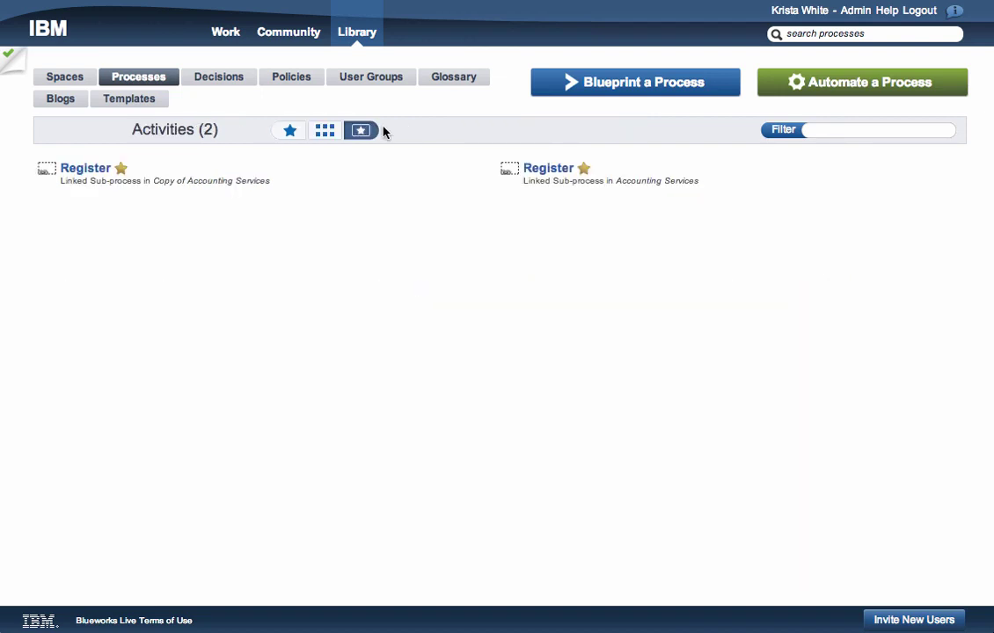
pyautogui.click(237, 78)
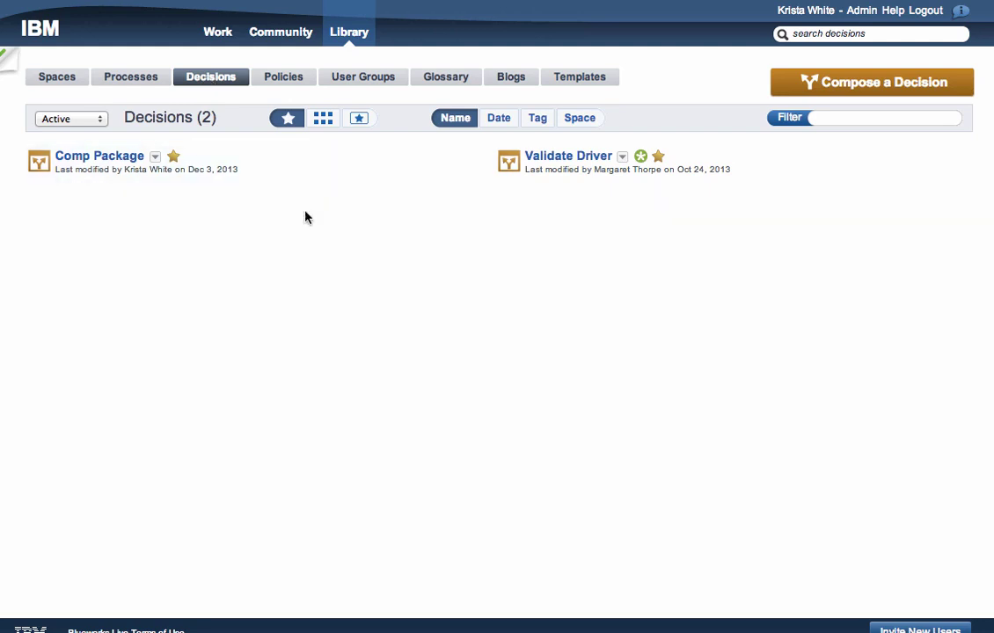
# - Show the Library Policies list with Attendance and Time Off and Borrower Eligibility Requirements
pyautogui.click(294, 81)
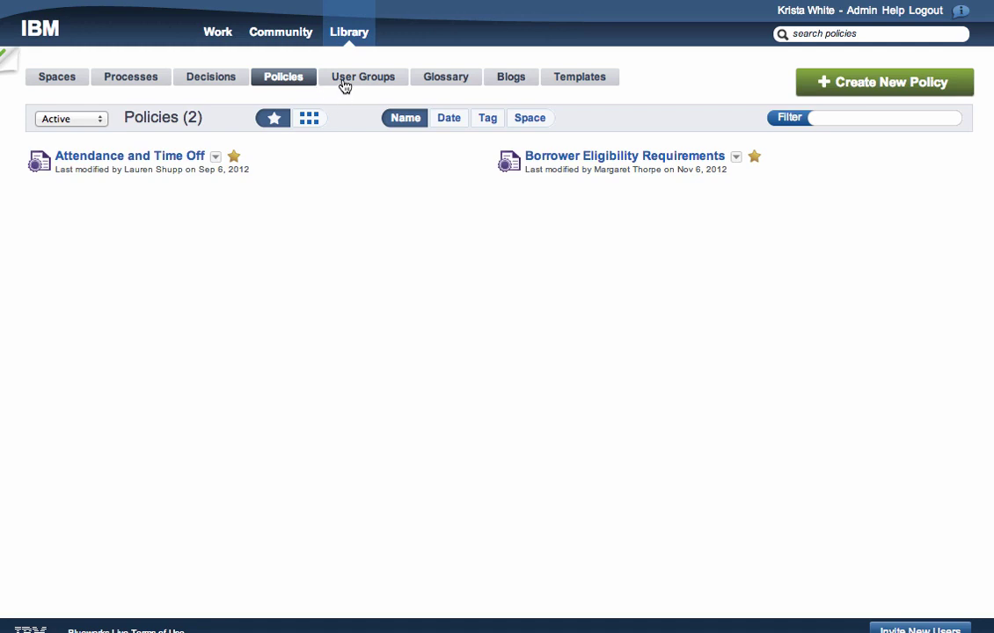
# - View the twelve user groups, then the Glossary with Participants (180) and Inputs/Outputs (334)
pyautogui.click(343, 86)
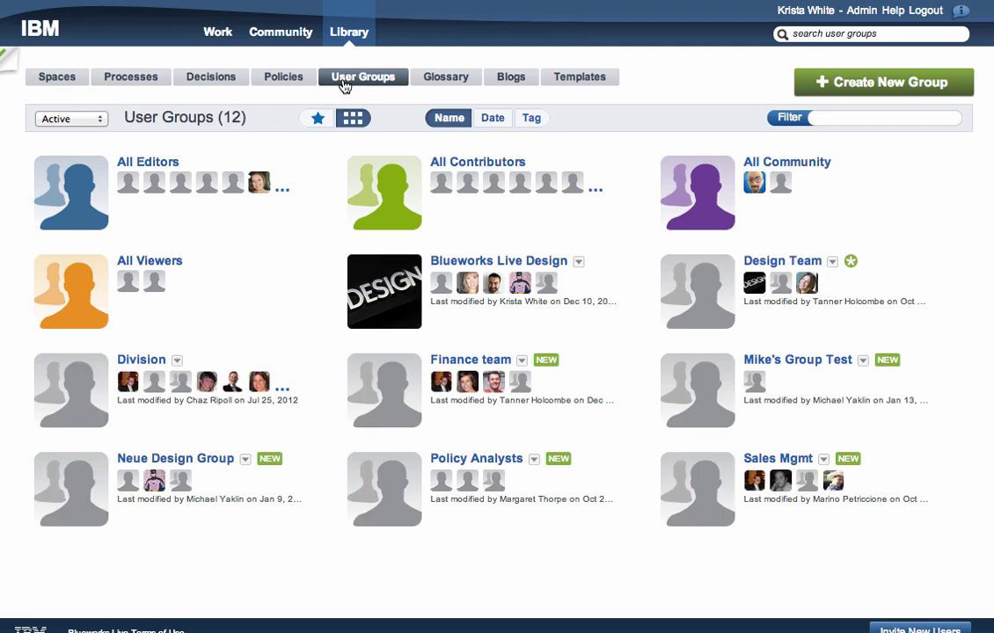
pyautogui.click(442, 80)
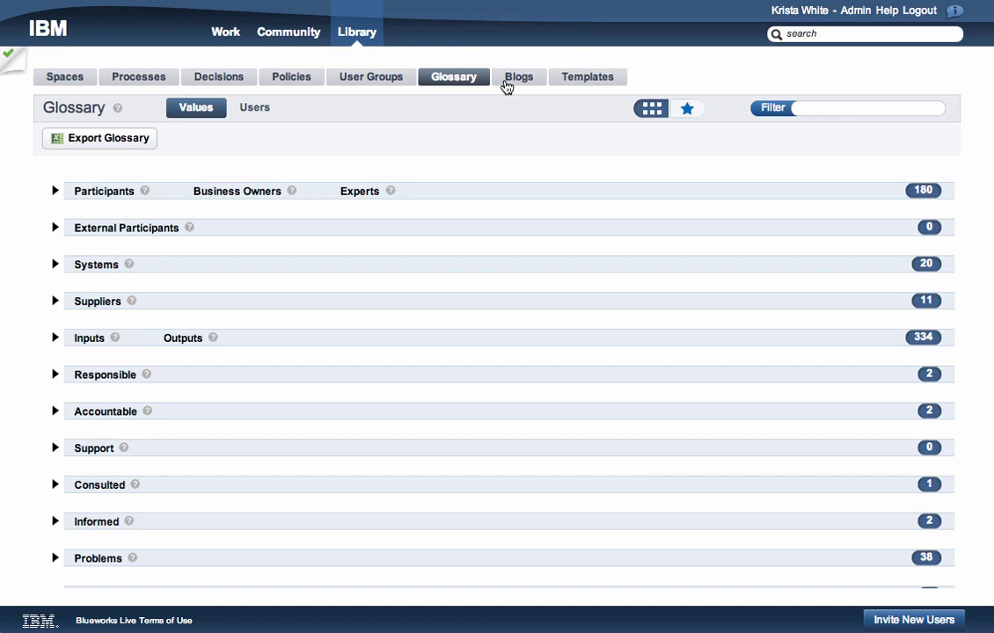
# - Scroll through the 50 release posts in the Library Blogs, then move on to Templates
pyautogui.click(511, 82)
pyautogui.scroll(-5, 459, 189)
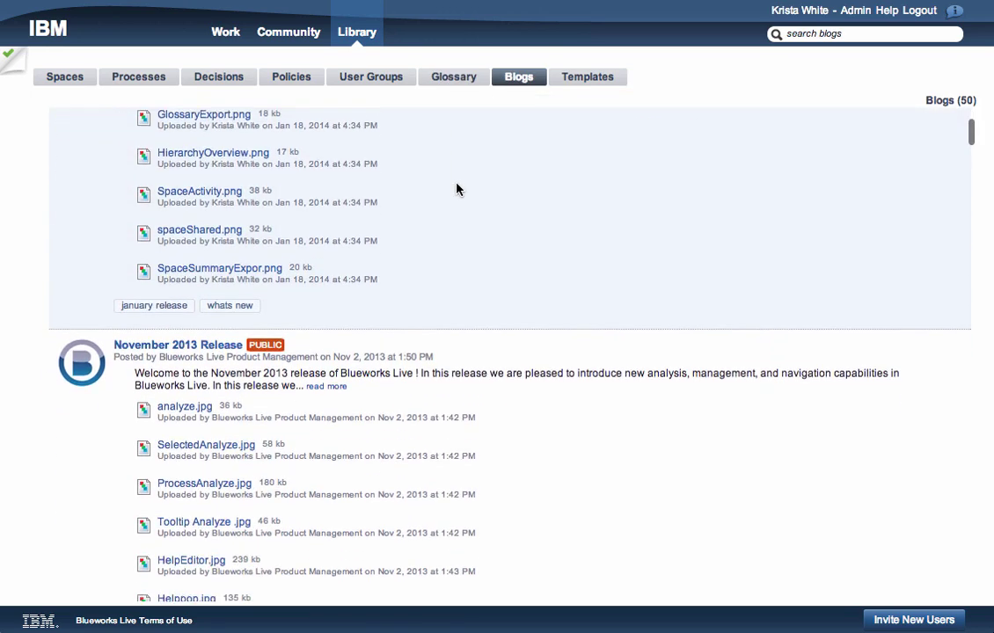
pyautogui.scroll(-6, 457, 188)
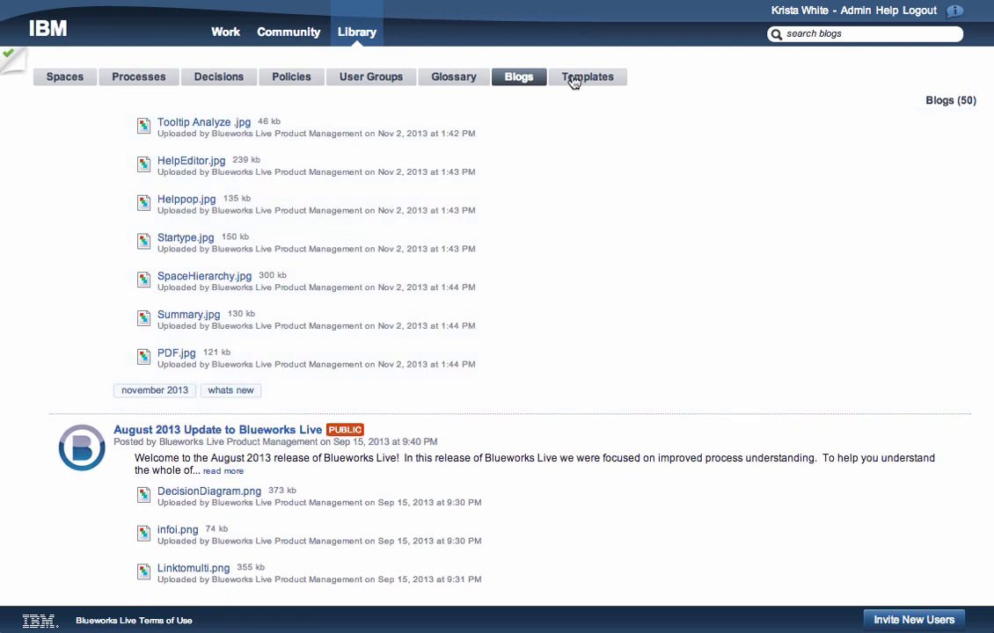
pyautogui.click(573, 79)
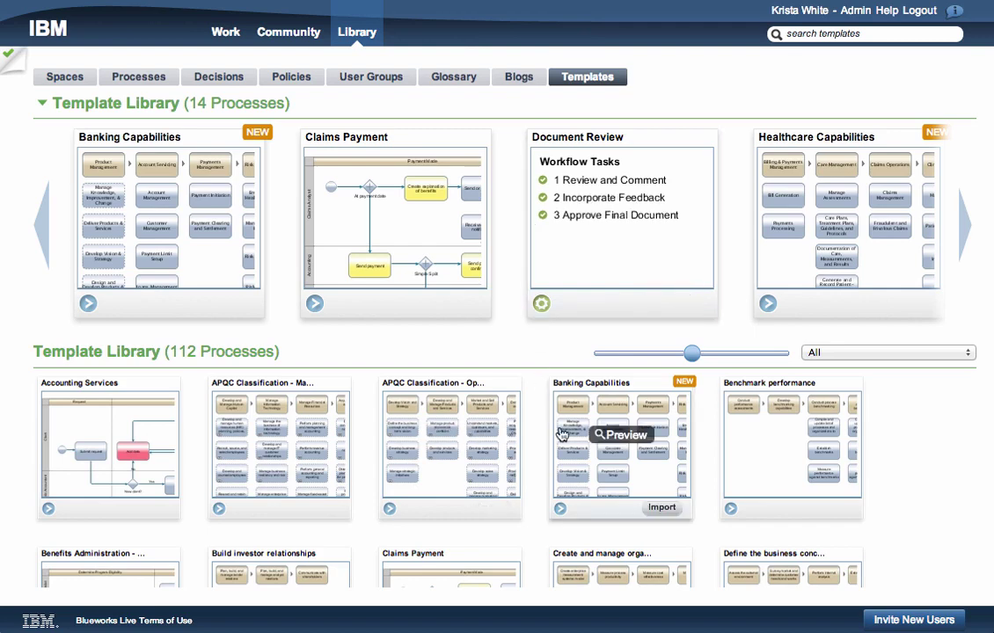
# - Browse the 112 process templates, read one card's description, then return to the Spaces list
pyautogui.scroll(-3, 560, 433)
pyautogui.scroll(-6, 561, 433)
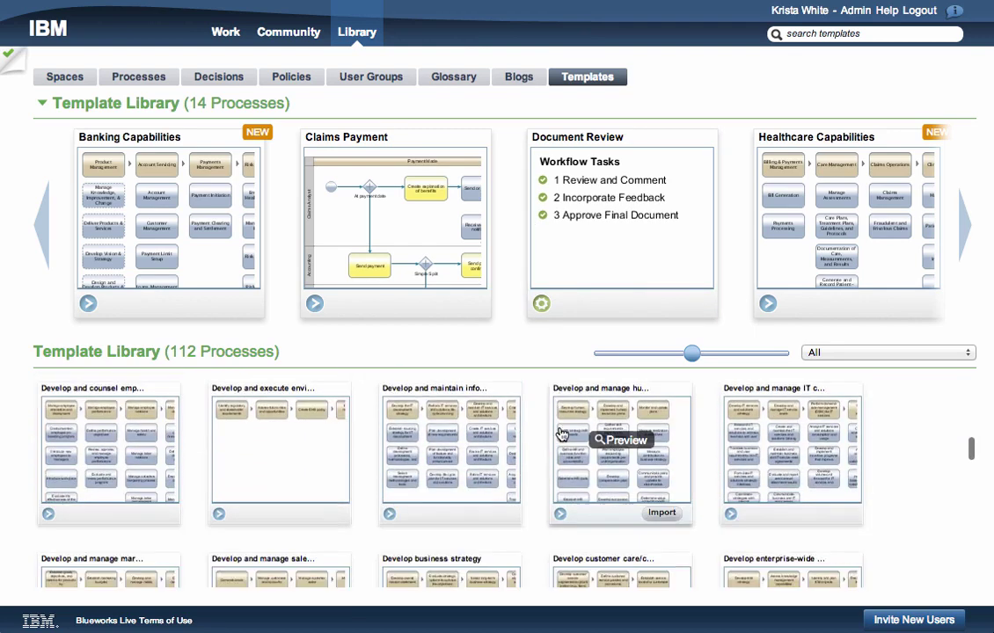
pyautogui.scroll(-3, 560, 432)
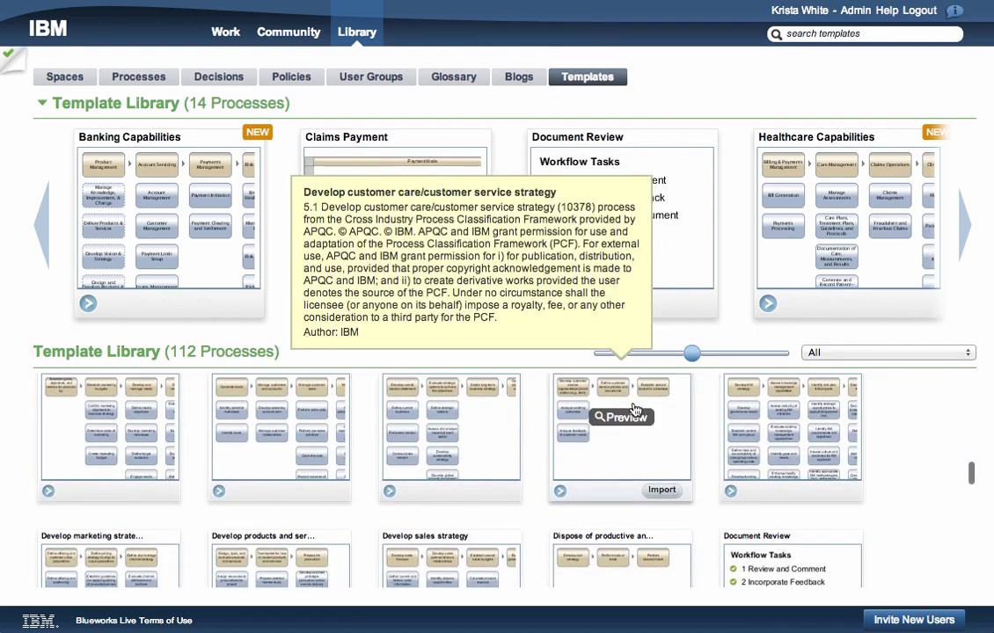
pyautogui.moveTo(725, 133)
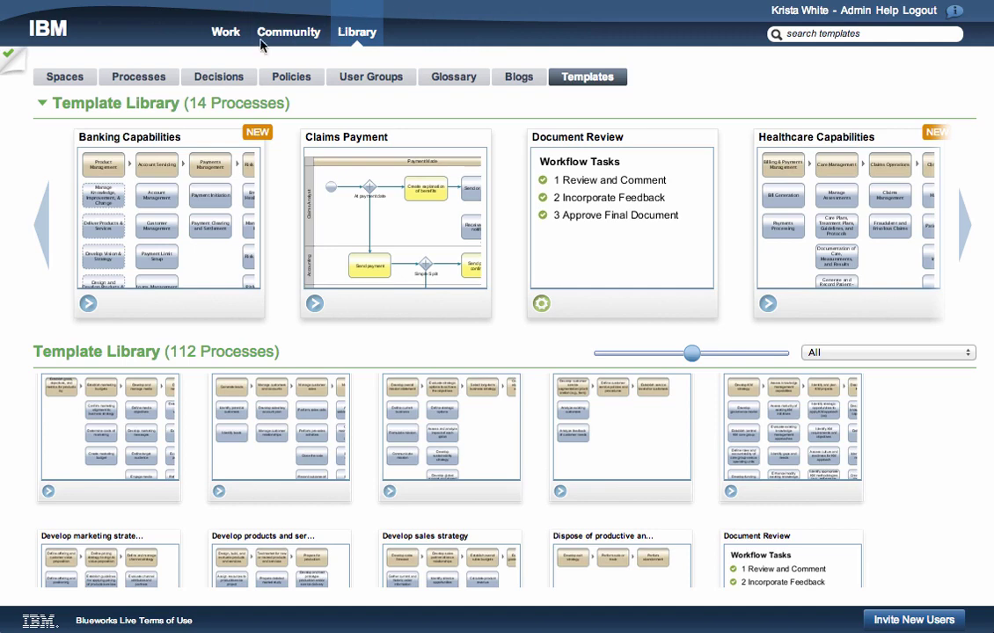
pyautogui.click(77, 78)
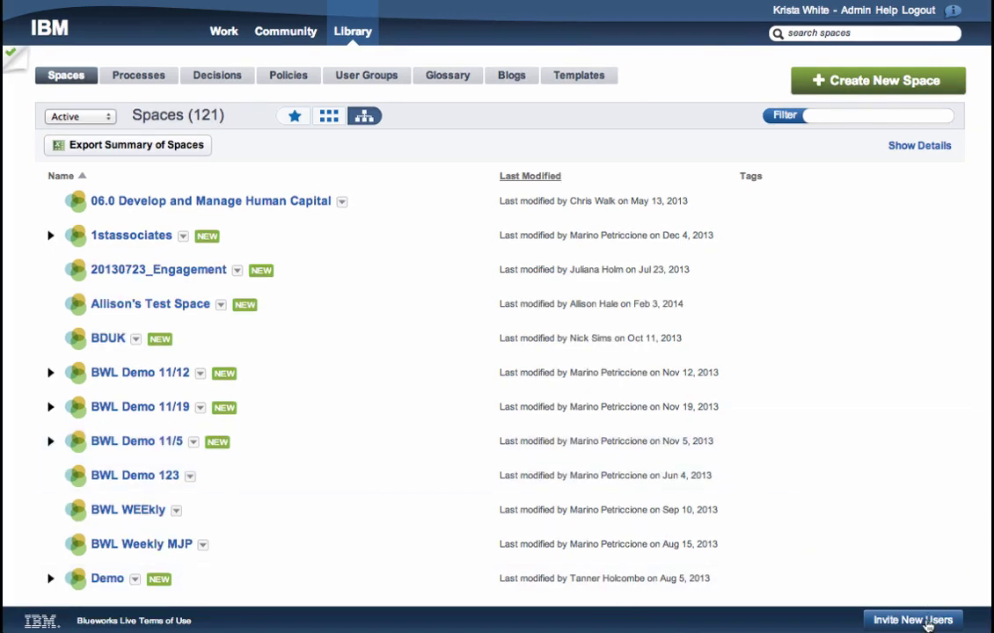
# - Send an Editor-type invitation to the new user's e-mail address, then dismiss the invite popup
pyautogui.click(927, 621)
pyautogui.click(818, 482)
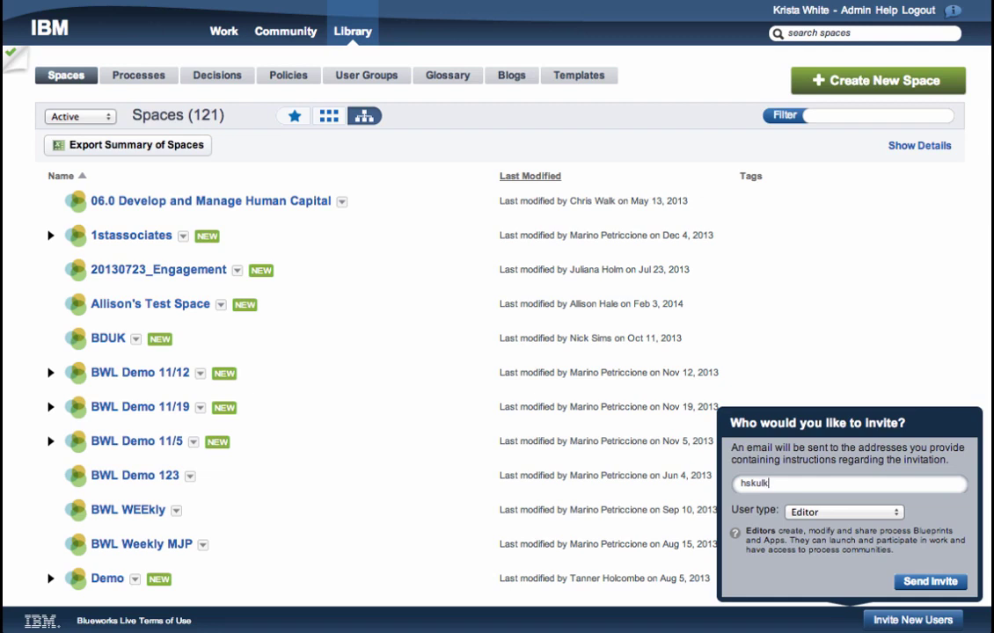
pyautogui.click(858, 512)
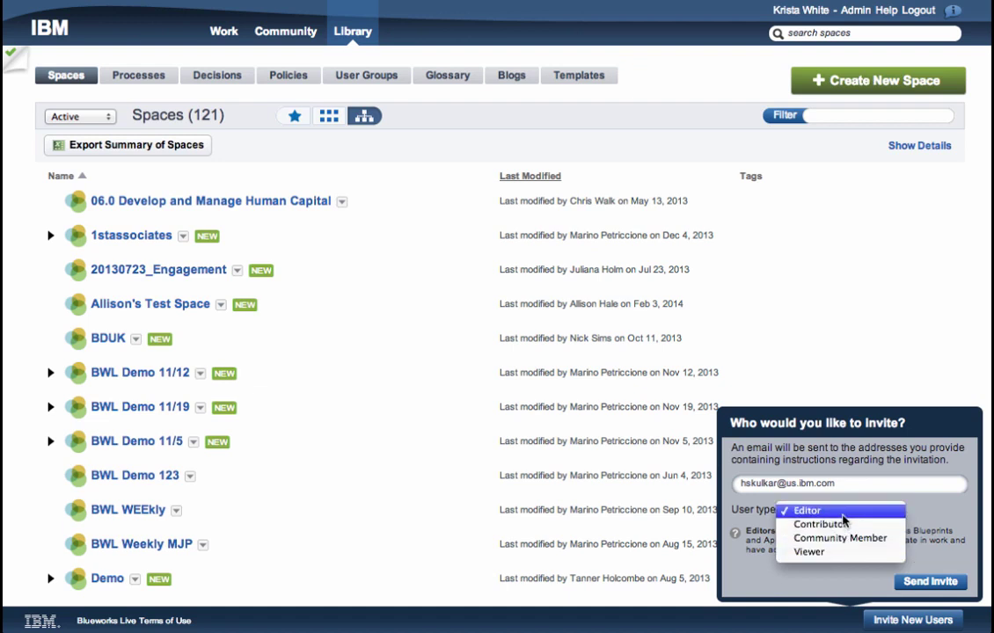
pyautogui.click(849, 511)
pyautogui.click(919, 584)
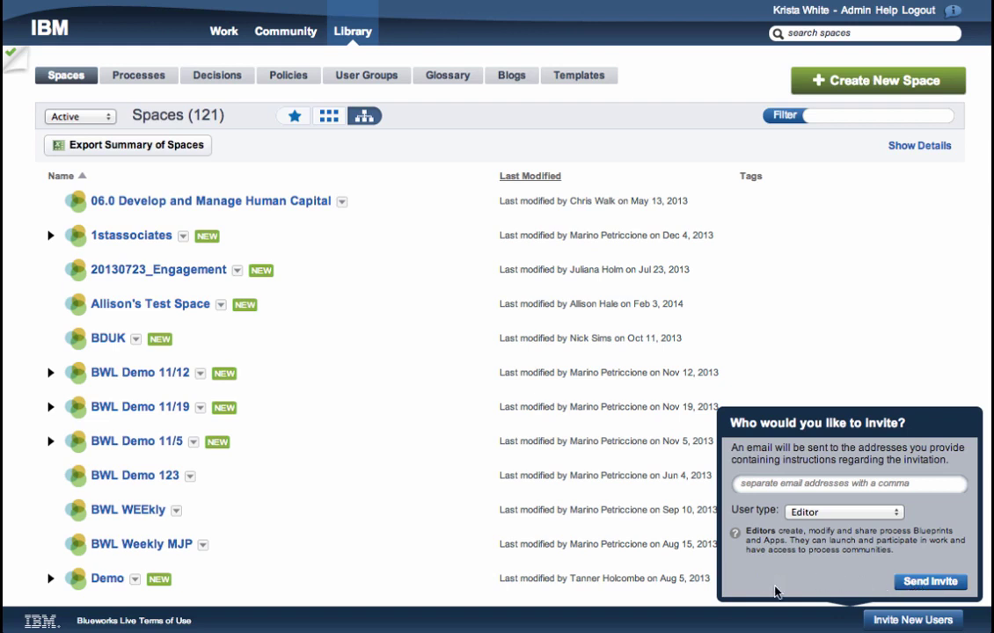
pyautogui.click(435, 433)
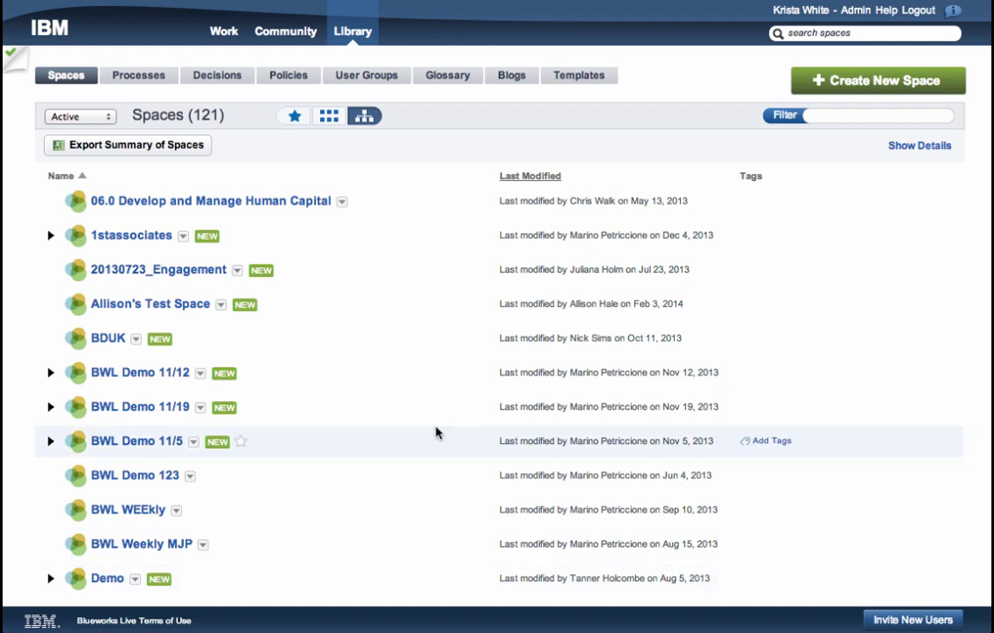